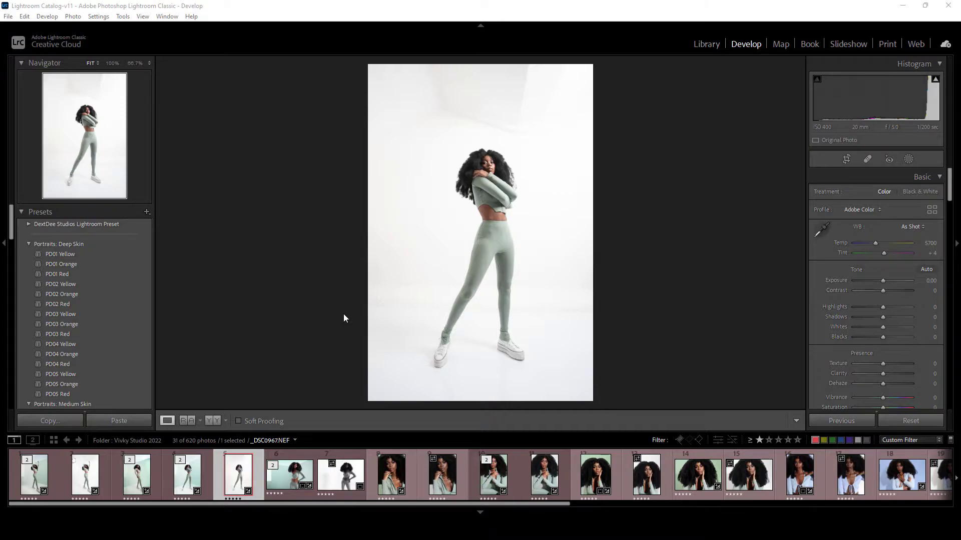
- Compare the -Edit.tif with the raw _DSC0967.NEF, trying Exposure -1.32, then reset it to 0.00
click(182, 477)
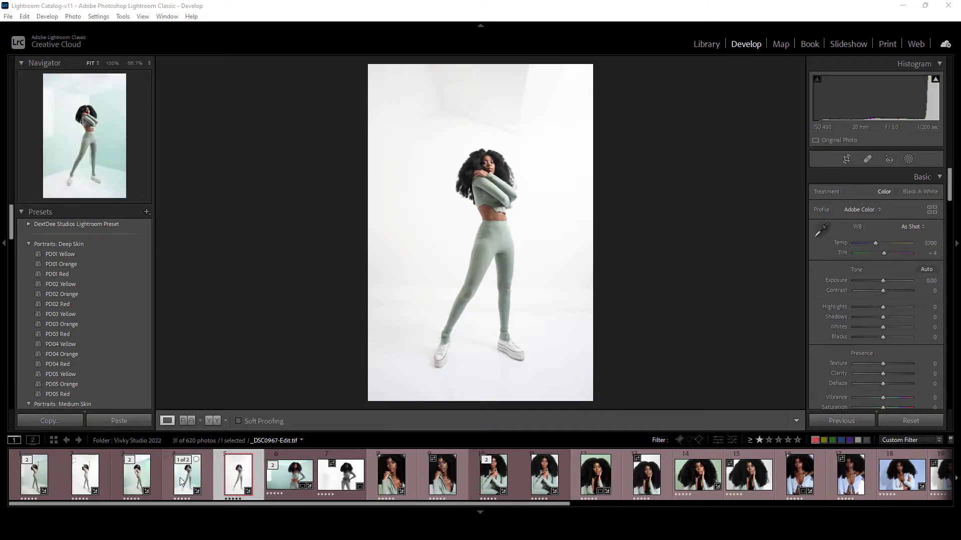
click(227, 481)
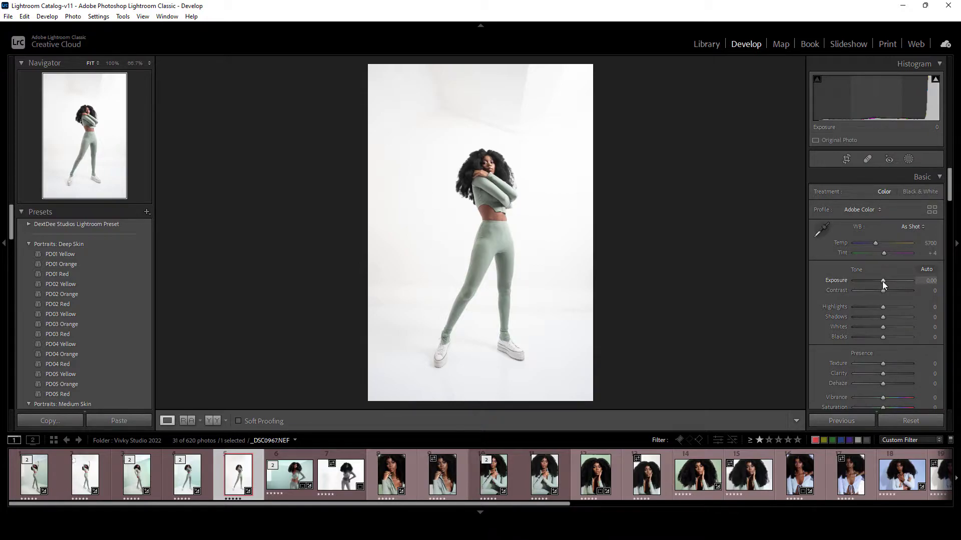
drag(882, 281, 874, 281)
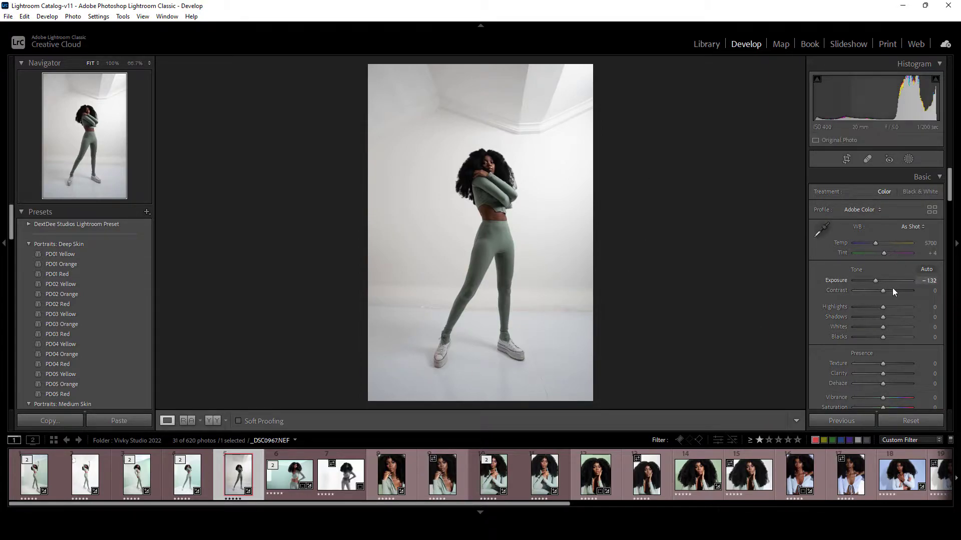
double_click(875, 281)
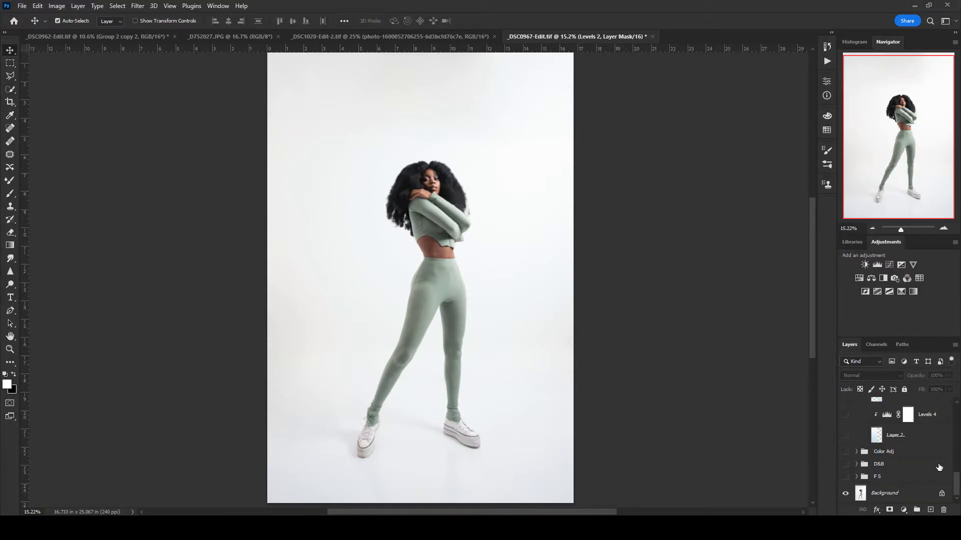
- Turn the F S and Color Adj groups back on in the Layers panel
click(845, 477)
click(845, 451)
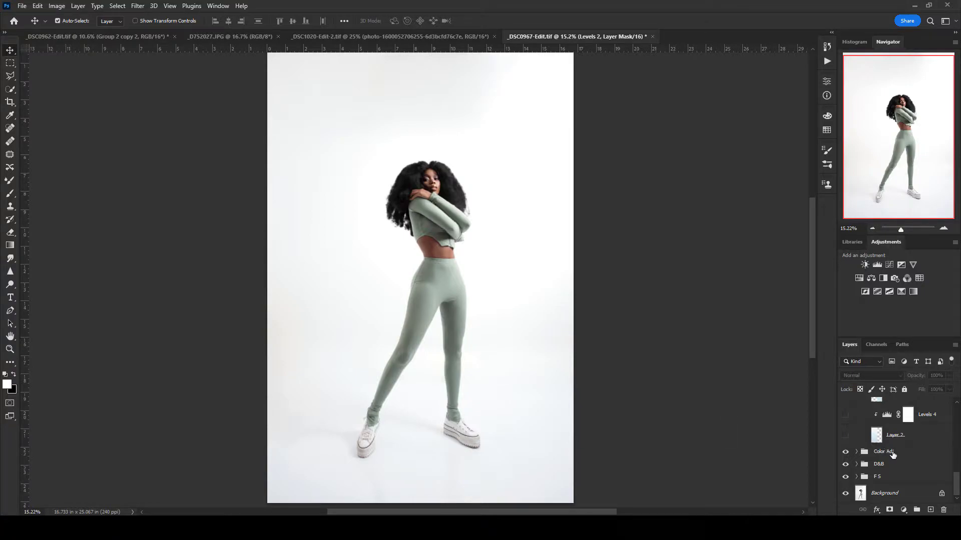
- Show Layer 2 and Layer 3 to lighten the background and cover the seam
click(845, 435)
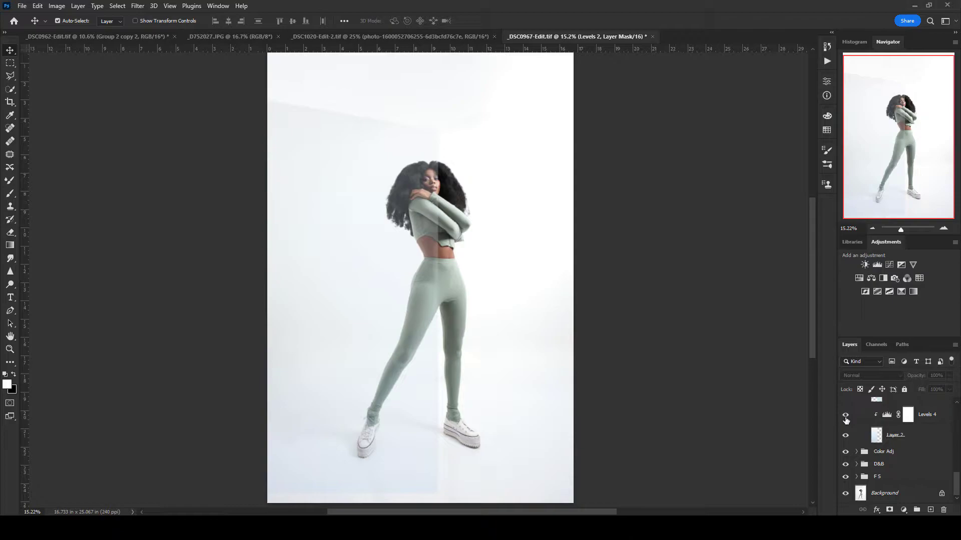
scroll(845, 419, up, 1)
click(845, 415)
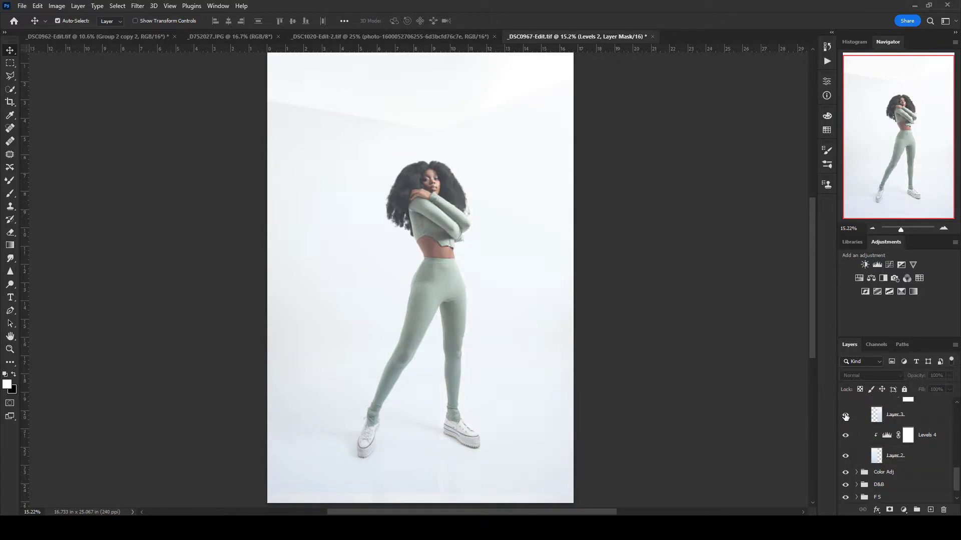
- Show Levels 3, the photo-1533 room and Layer 8 for the bluish wall and bright floor
scroll(845, 421, up, 2)
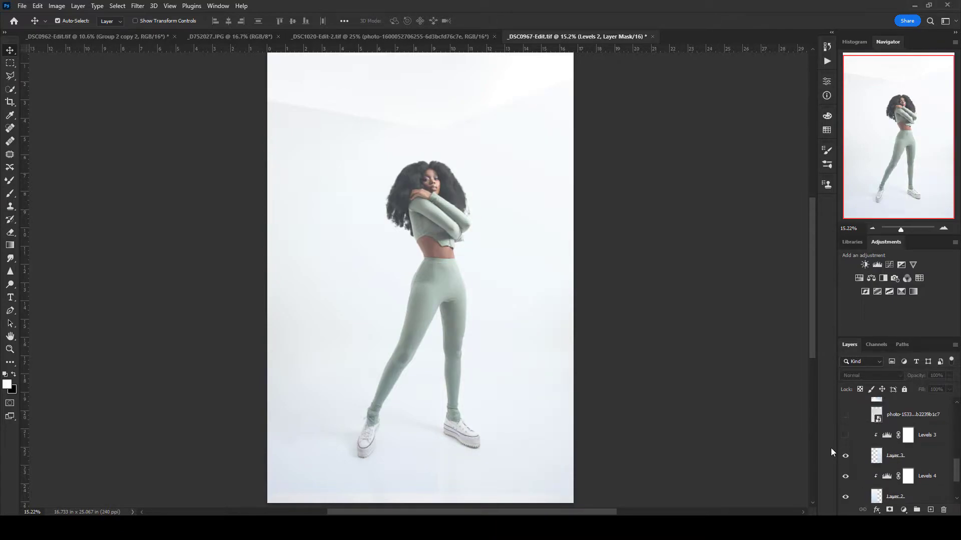
click(844, 435)
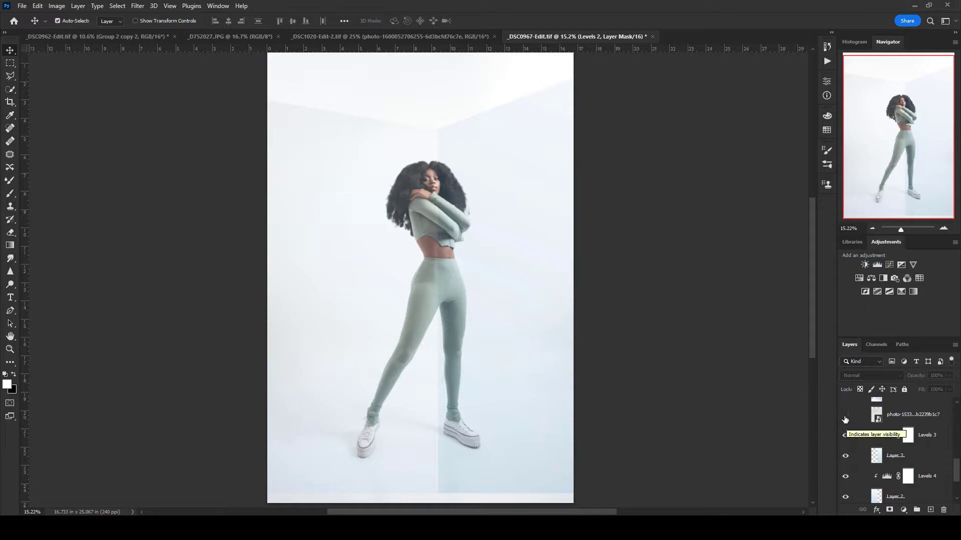
click(845, 418)
scroll(845, 418, up, 1)
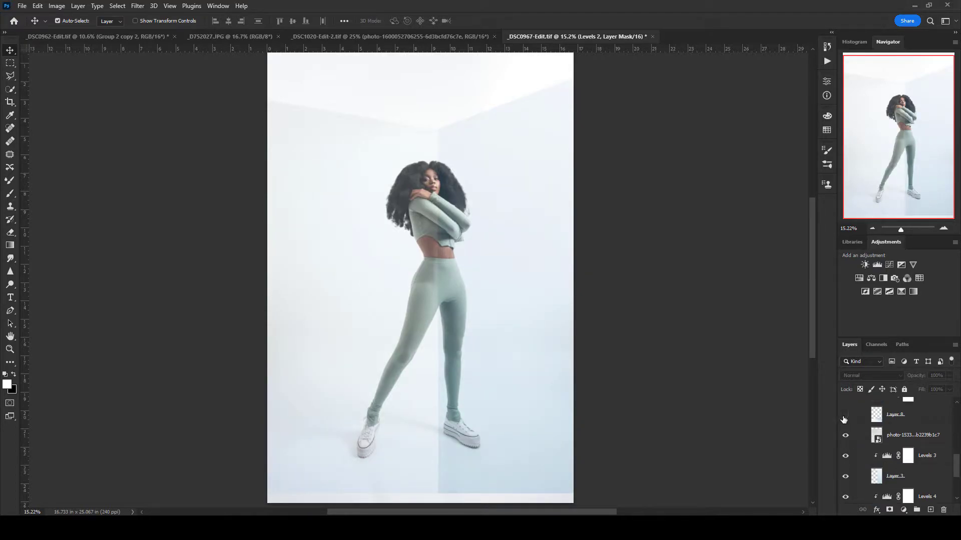
click(845, 415)
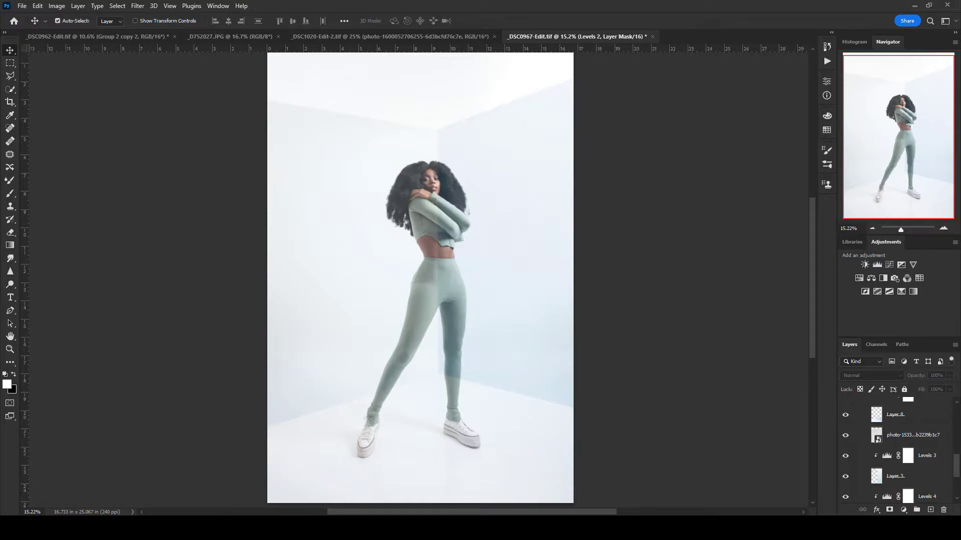
key(alt+Tab)
drag(307, 49, 351, 374)
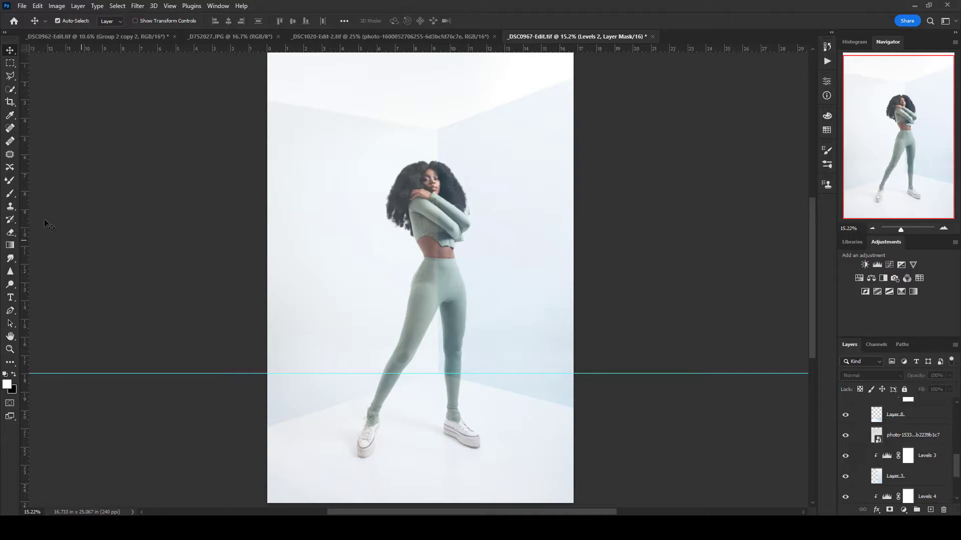
mouse_move(28, 245)
mouse_down()
mouse_move(440, 258)
mouse_move(437, 266)
mouse_move(25, 250)
mouse_up()
drag(172, 373, 225, 48)
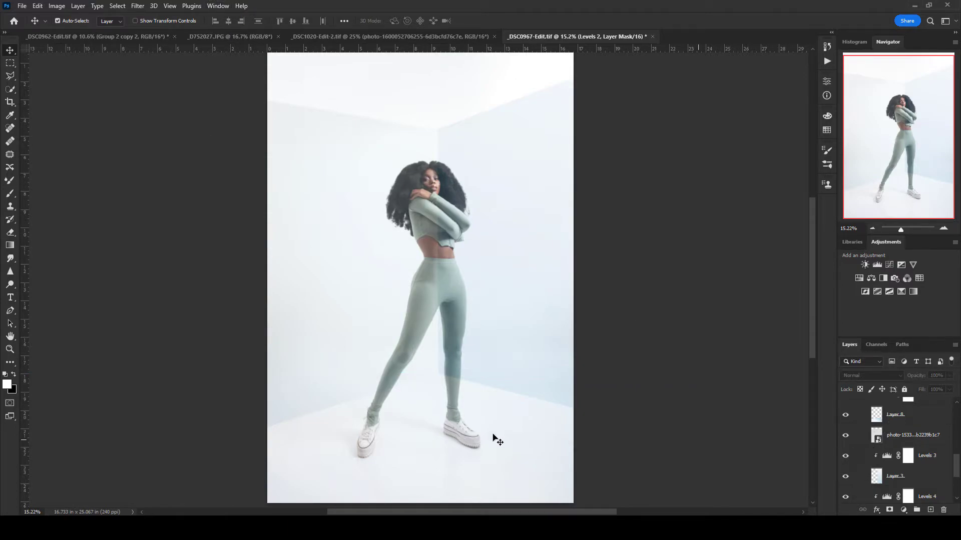
scroll(919, 466, up, 4)
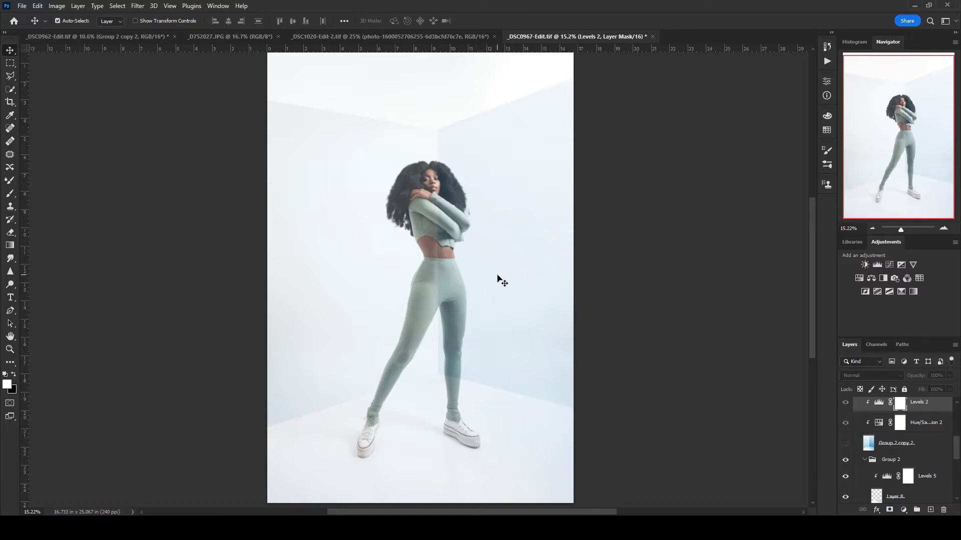
- Make Group 2 copy 2 visible to tint the room's walls teal
scroll(903, 477, down, 1)
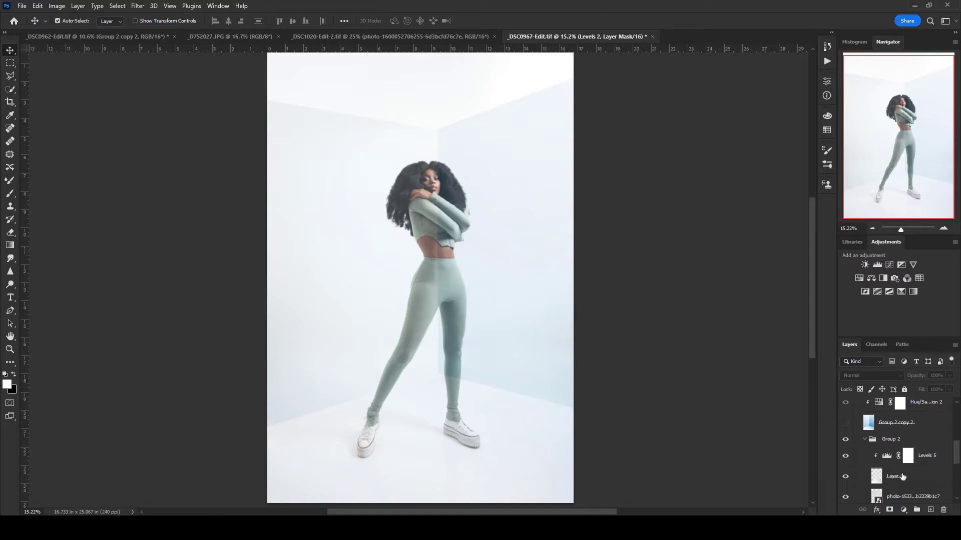
scroll(902, 476, down, 3)
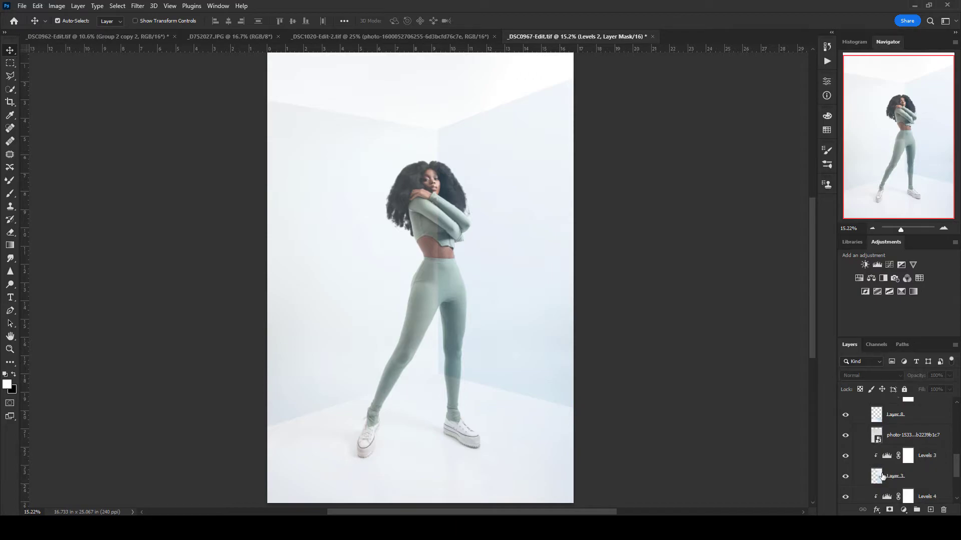
scroll(883, 476, up, 4)
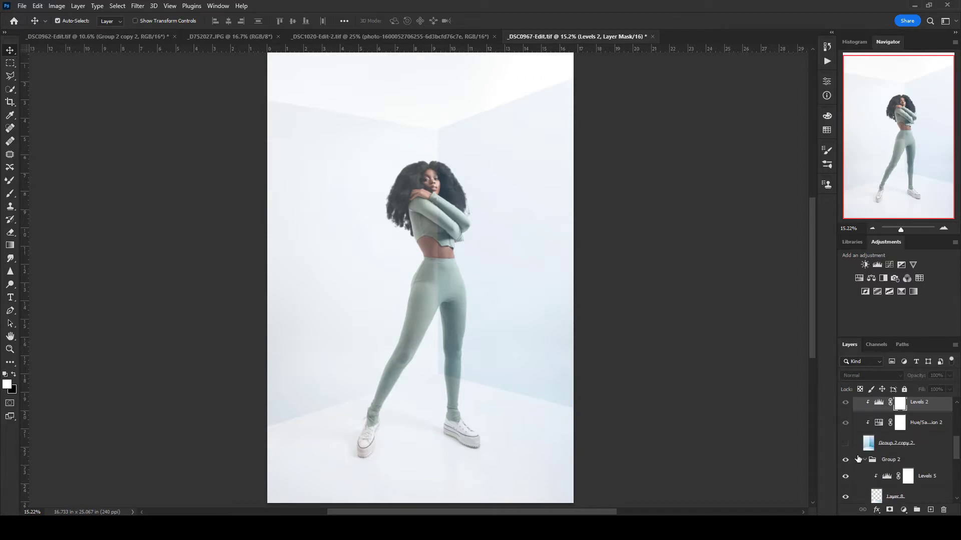
click(845, 444)
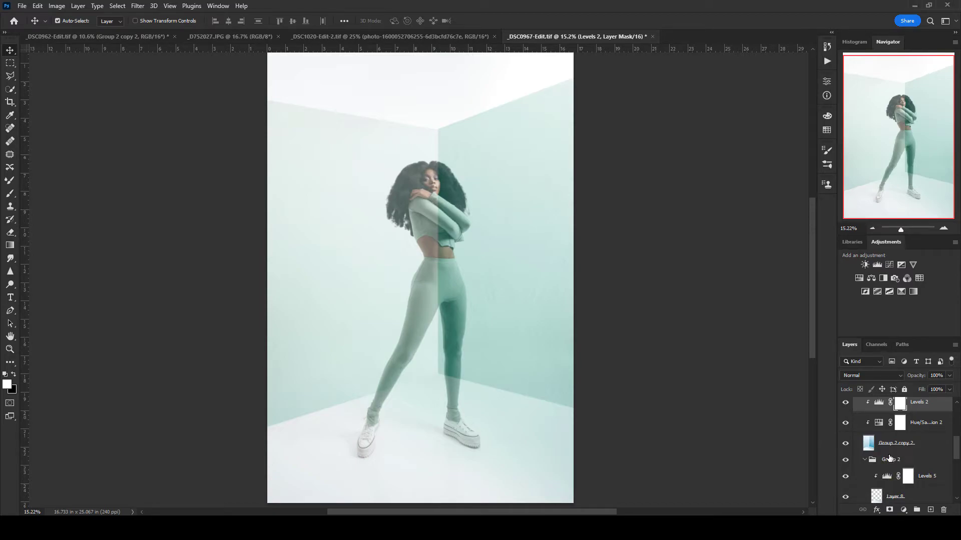
- Turn on Layer 9 covering the ceiling and upper wall corners
scroll(889, 458, up, 2)
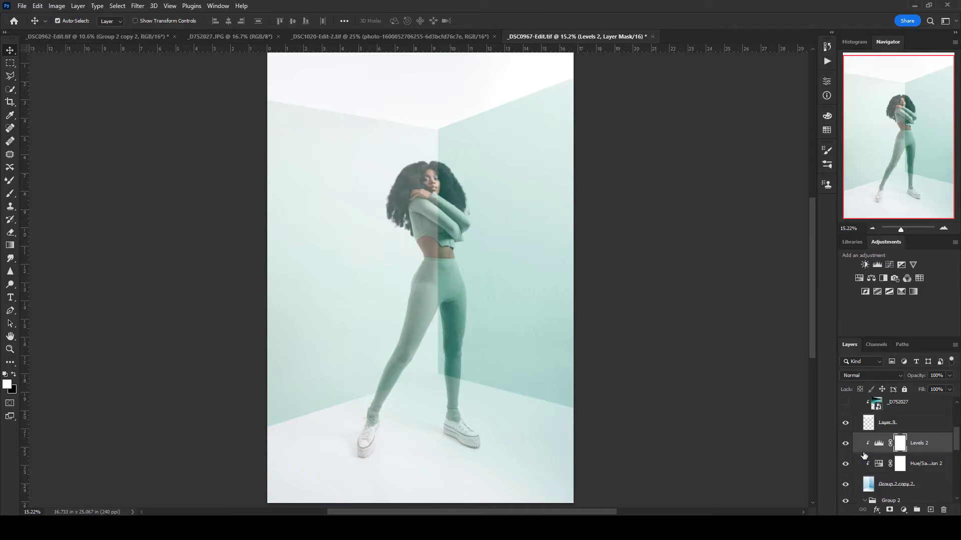
click(845, 424)
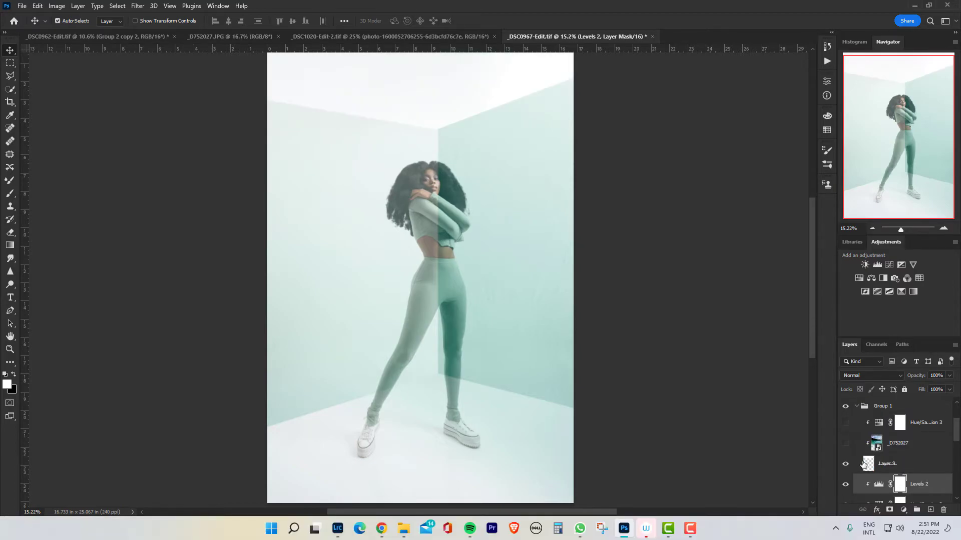
- Inspect the _D752027 smart object's lake photo, then show that layer as the sky ceiling
click(877, 443)
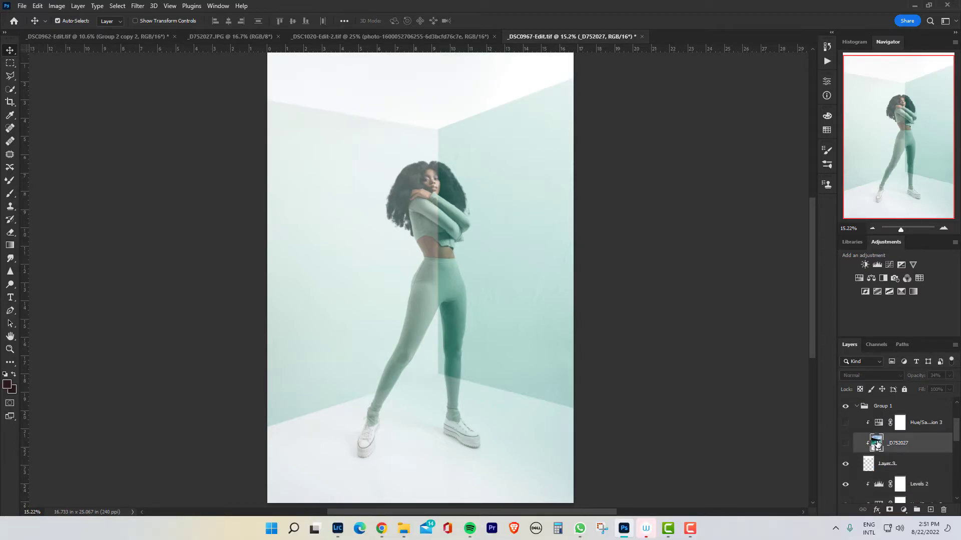
double_click(877, 443)
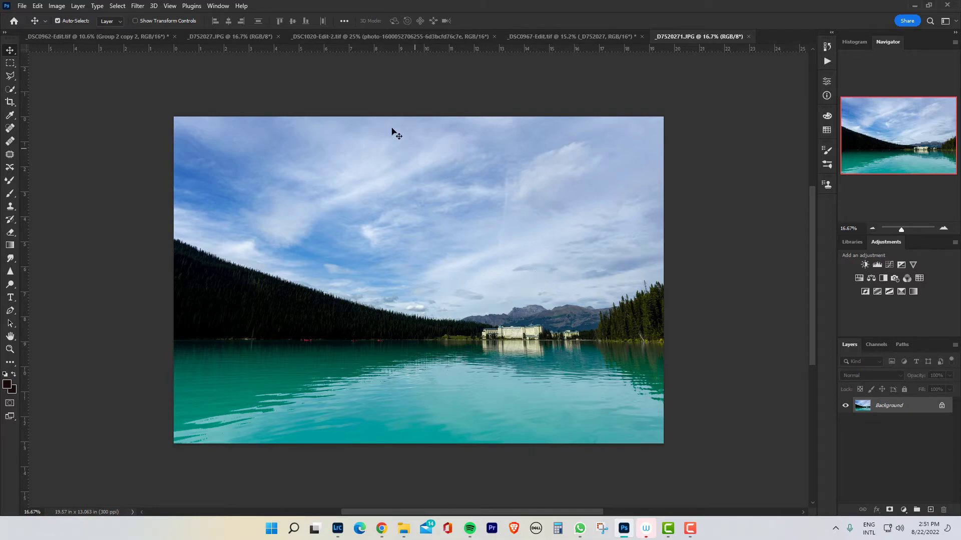
click(749, 36)
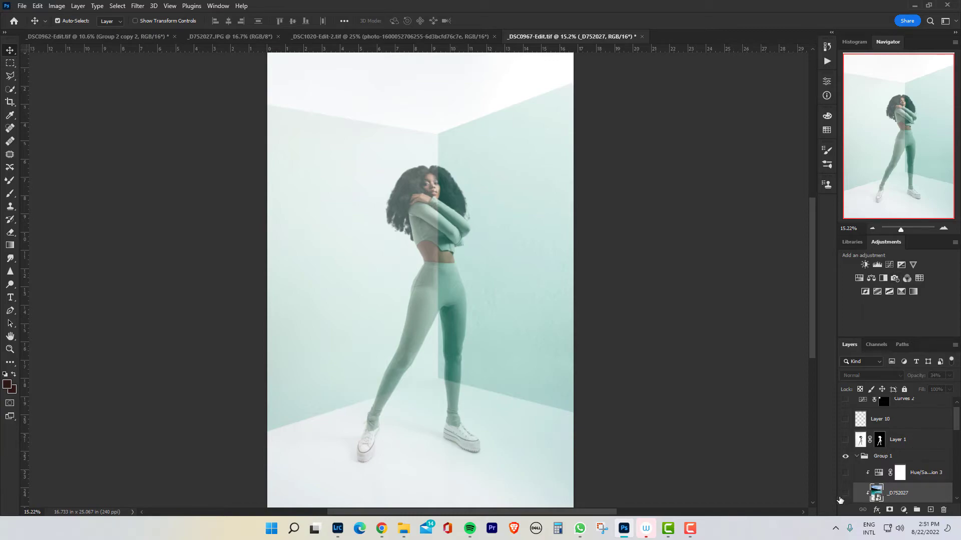
click(845, 494)
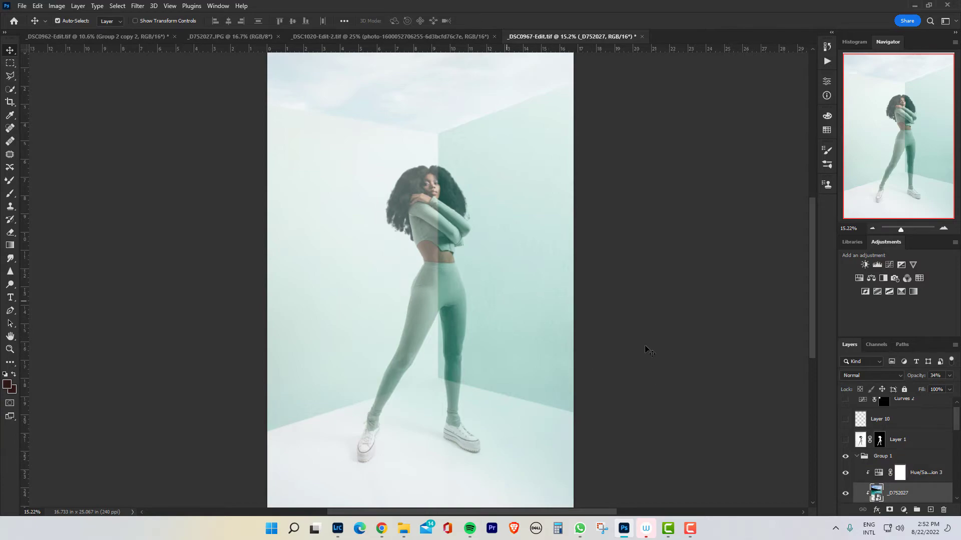
- Make Layer 1, the model's cut-out, visible over the teal room
click(845, 440)
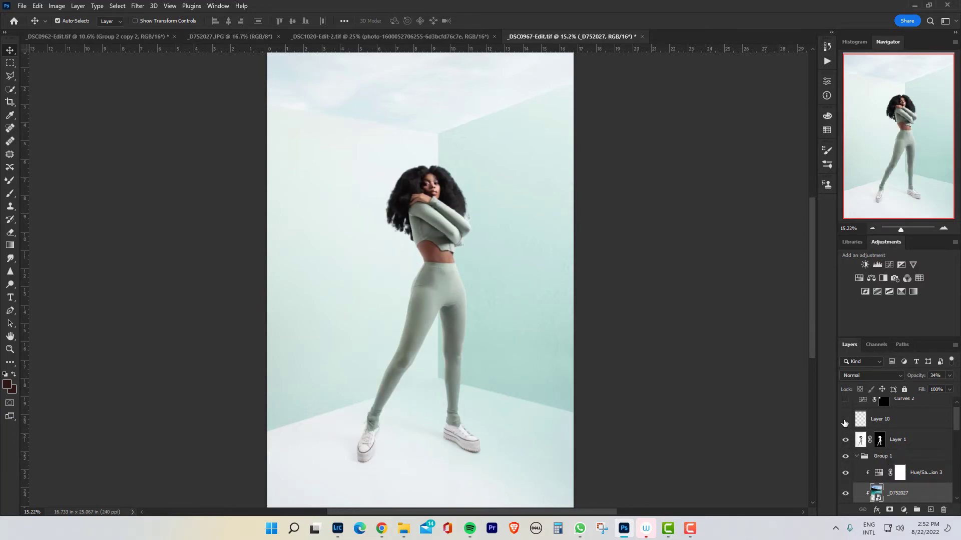
scroll(908, 470, up, 1)
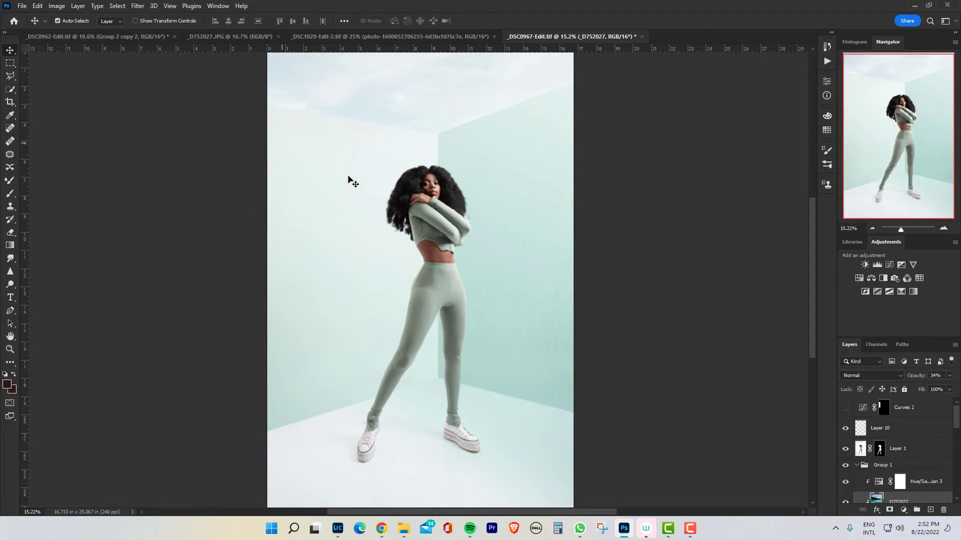
- Open Curves 2's curve settings and switch the adjustment on to brighten the left wall
click(861, 409)
double_click(861, 409)
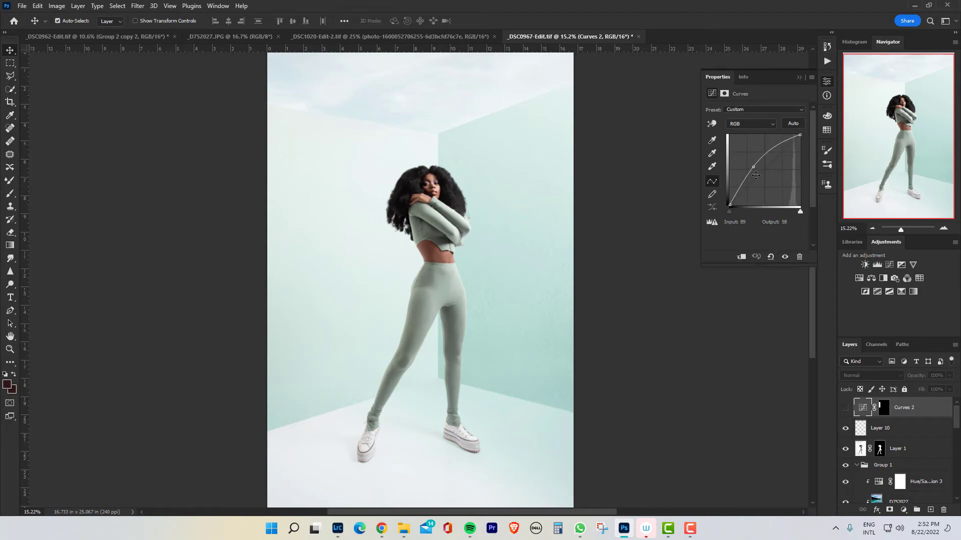
click(845, 409)
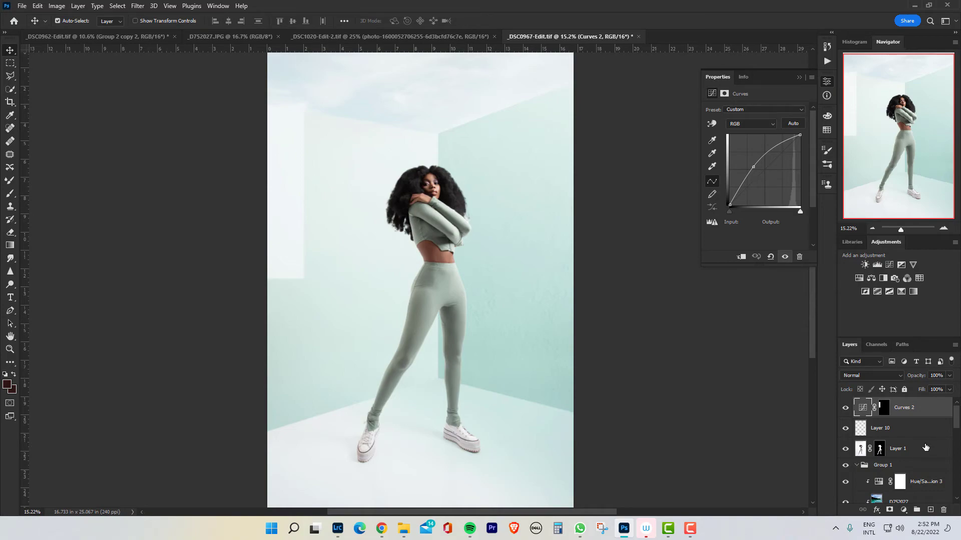
scroll(925, 446, down, 2)
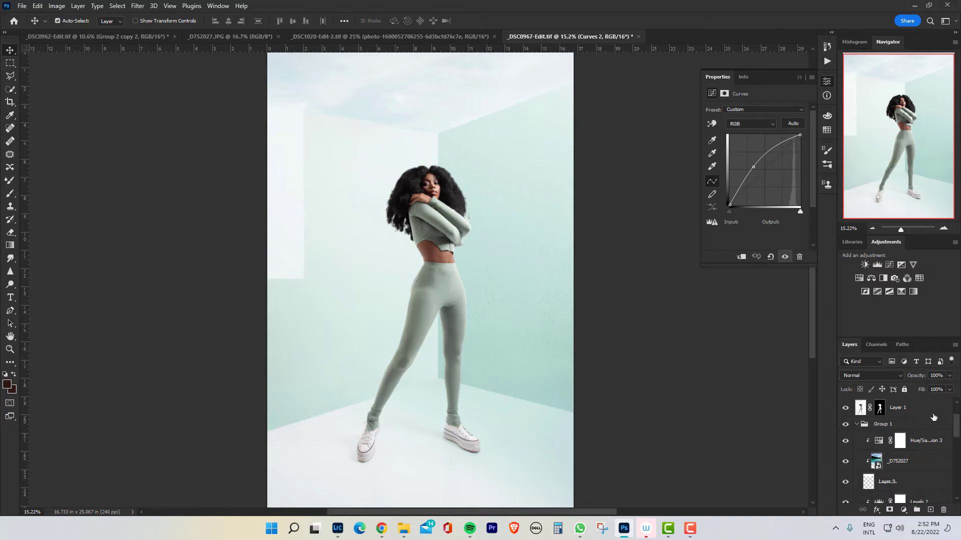
scroll(917, 430, down, 1)
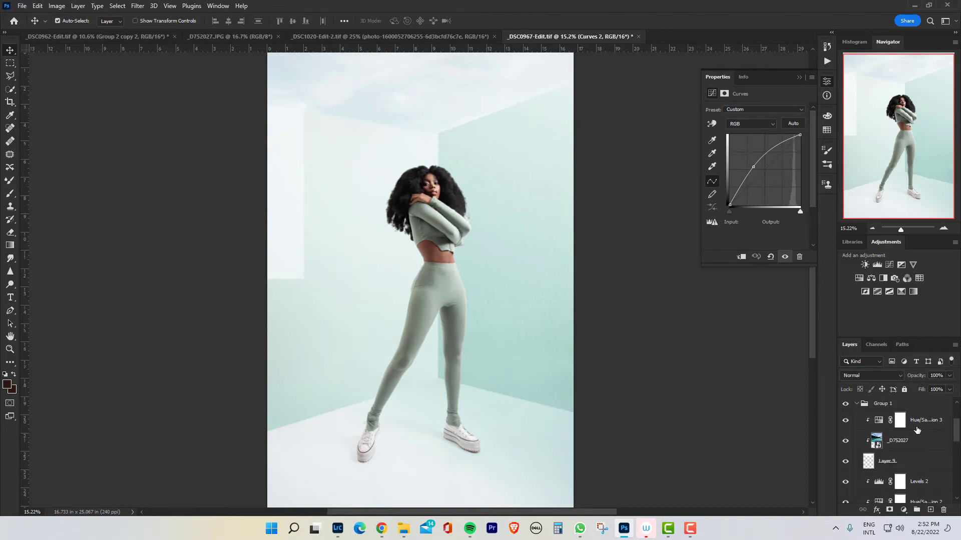
scroll(917, 430, down, 4)
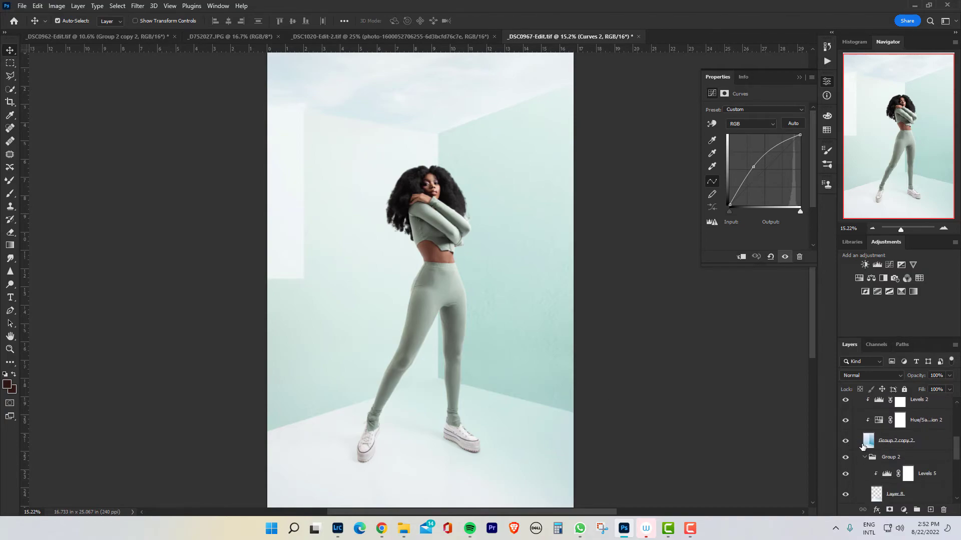
click(864, 442)
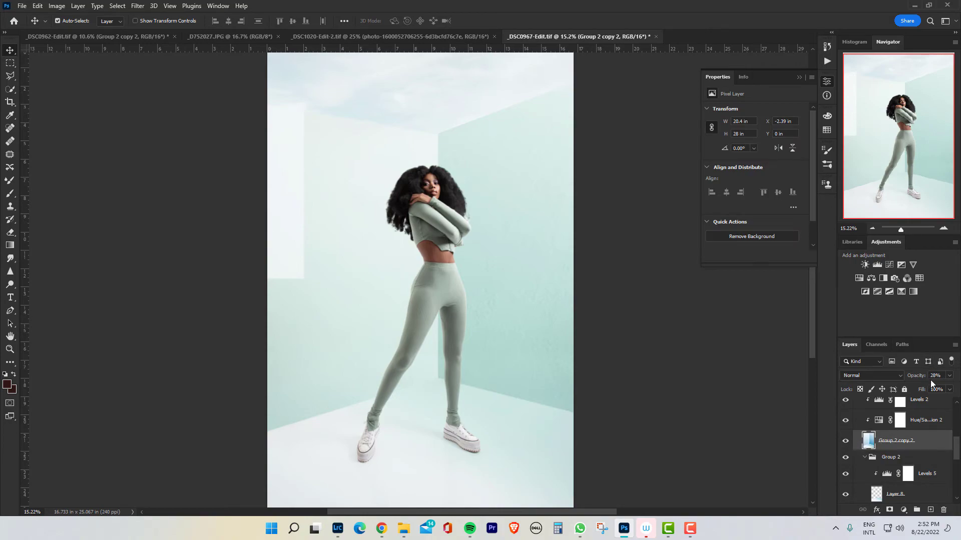
click(891, 459)
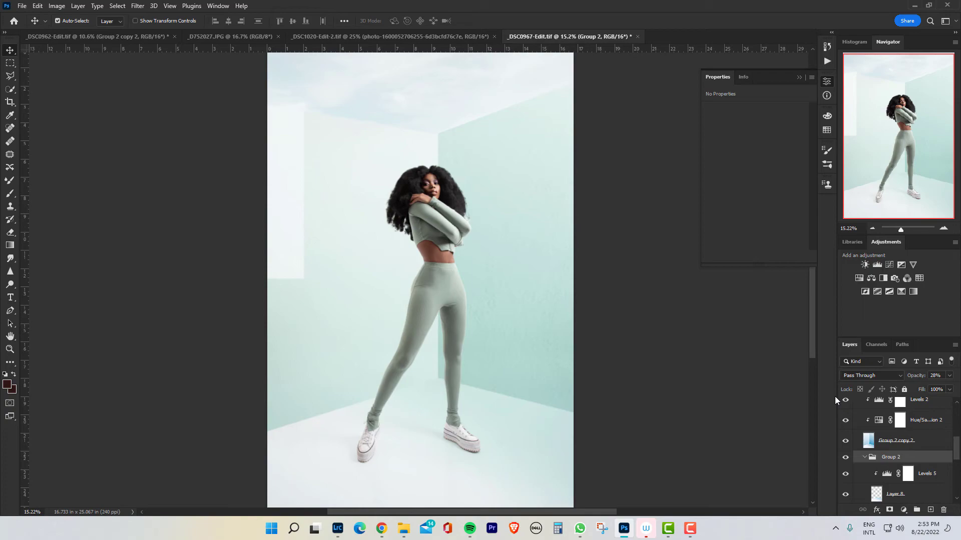
scroll(461, 445, up, 5)
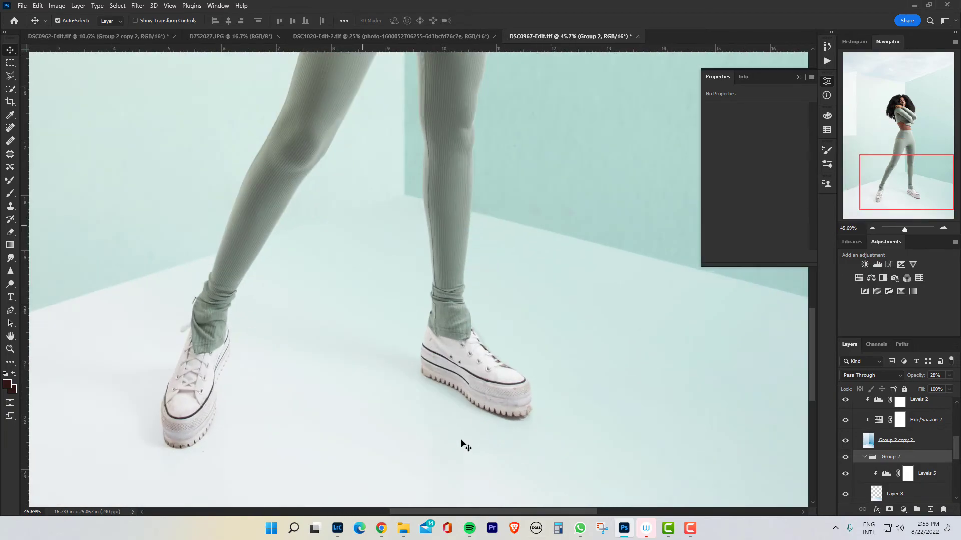
scroll(537, 425, down, 2)
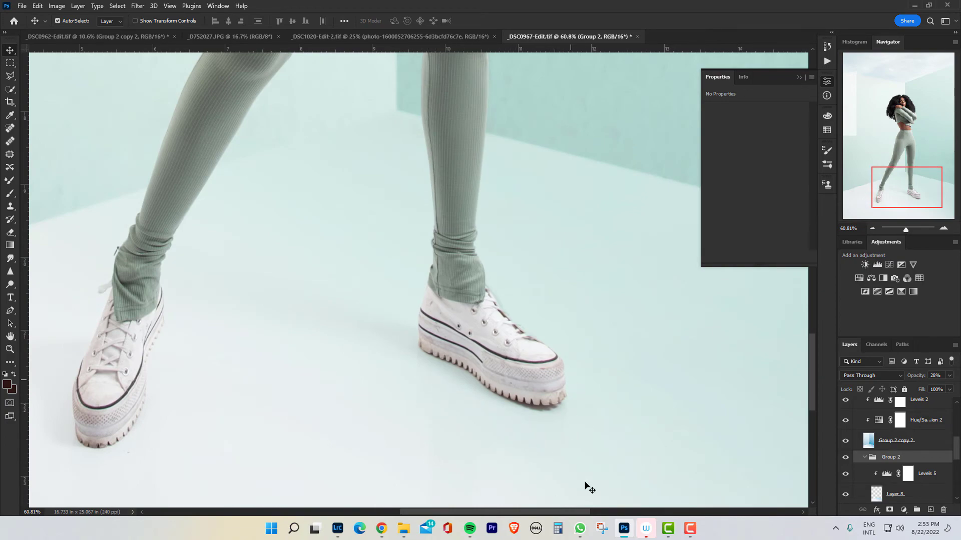
scroll(605, 327, down, 5)
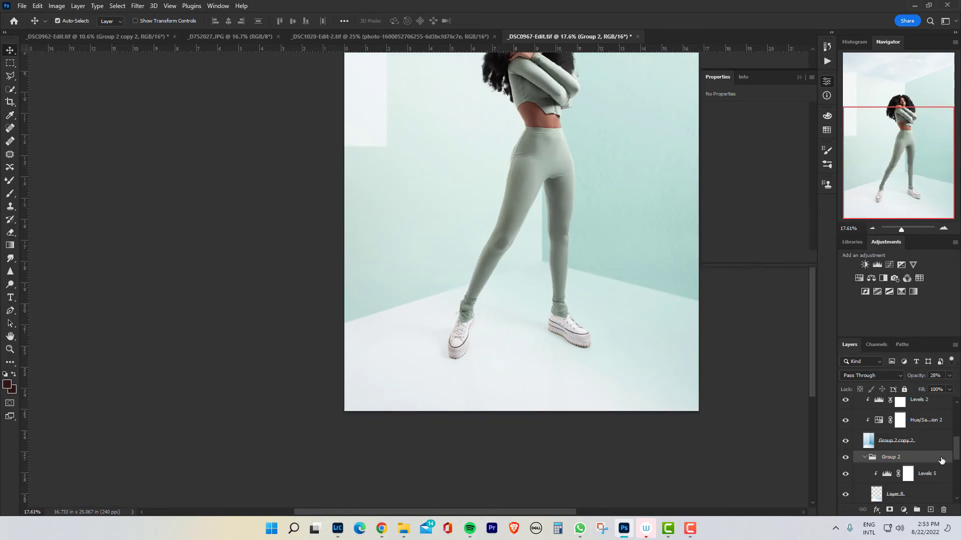
scroll(940, 460, down, 3)
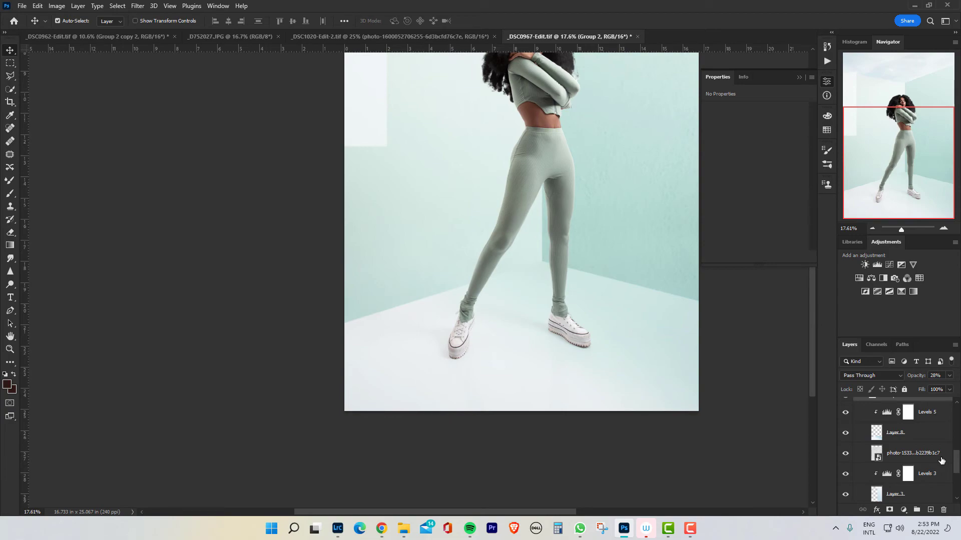
click(907, 454)
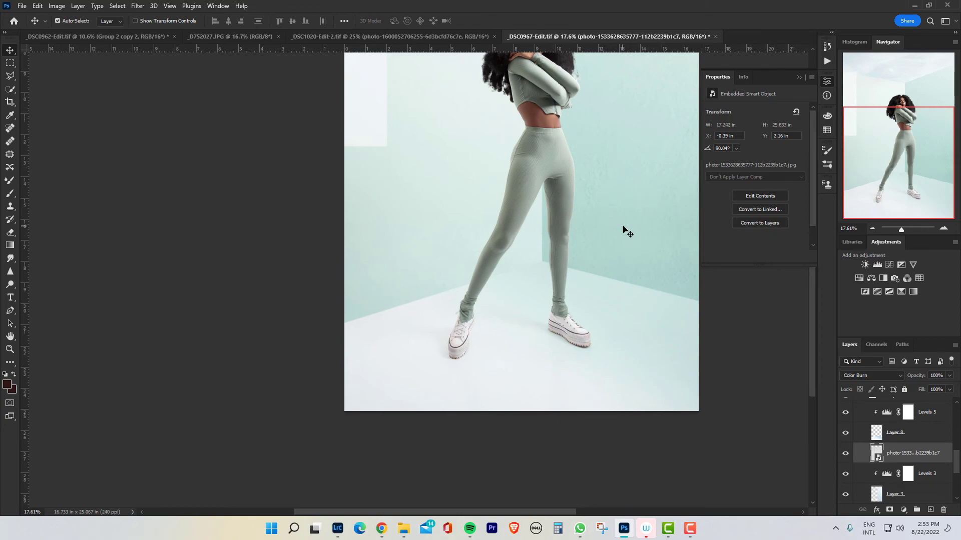
scroll(623, 230, up, 5)
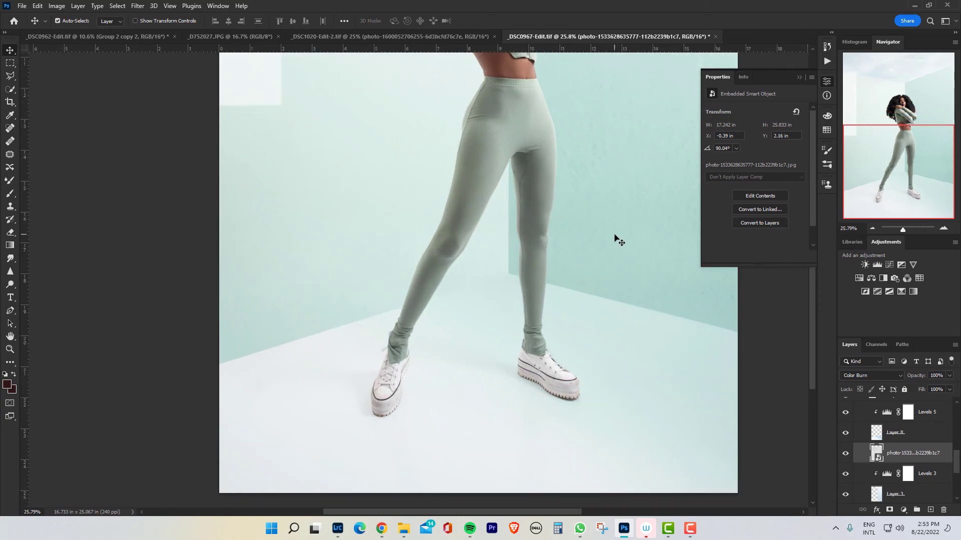
scroll(619, 228, up, 4)
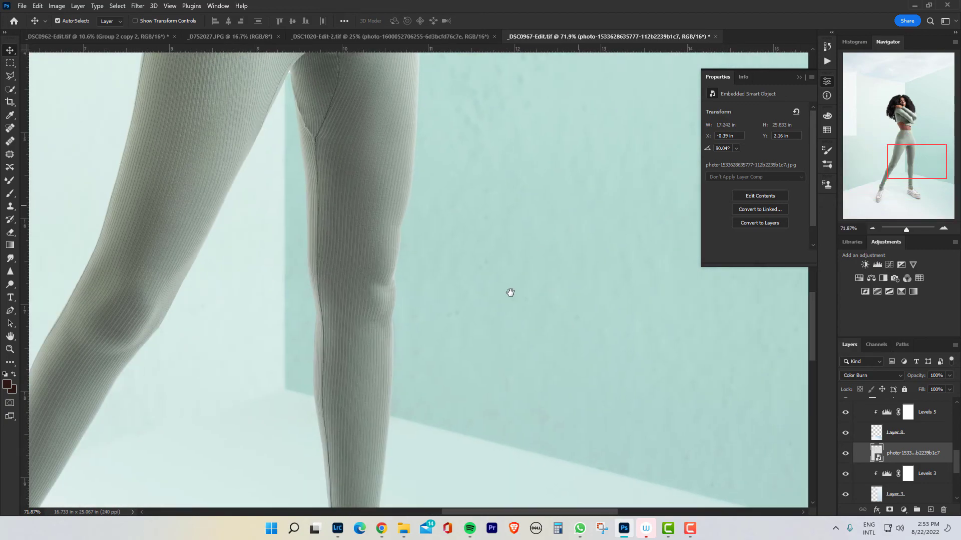
drag(511, 291, 438, 313)
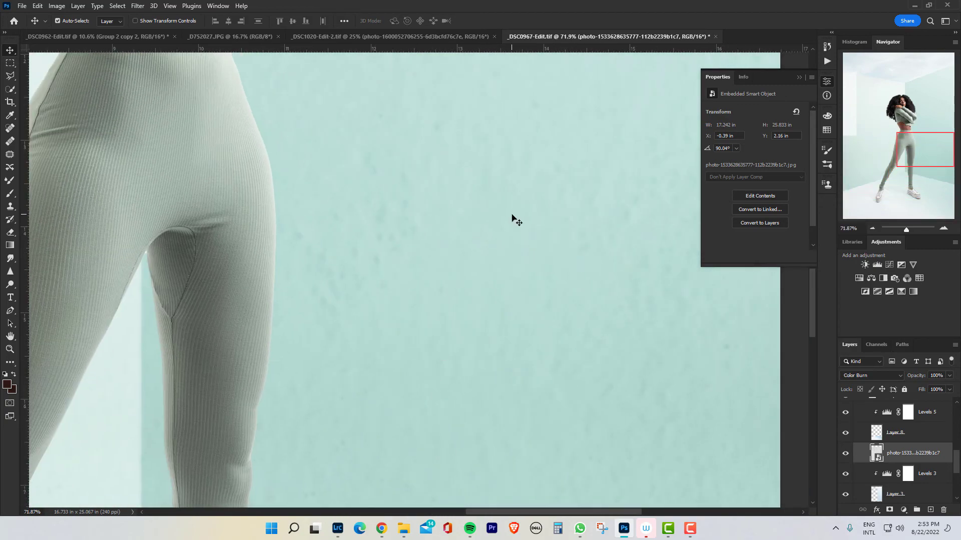
scroll(511, 218, down, 6)
scroll(516, 220, down, 6)
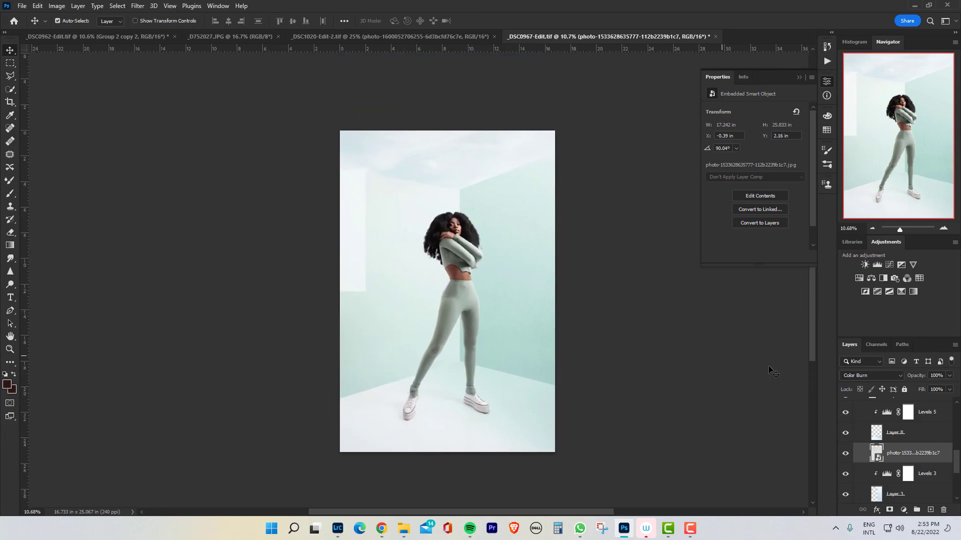
scroll(913, 463, up, 4)
scroll(913, 464, up, 2)
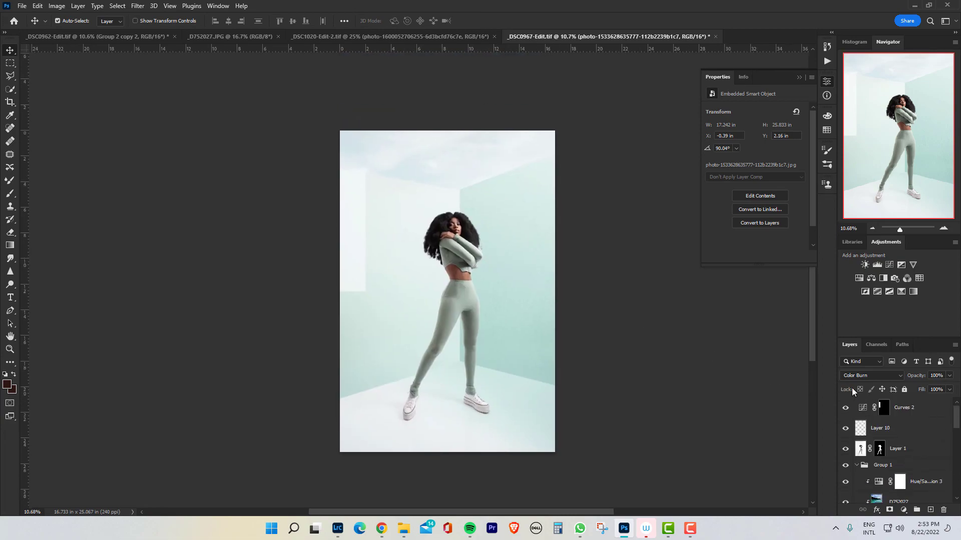
scroll(889, 429, down, 10)
drag(845, 451, 845, 477)
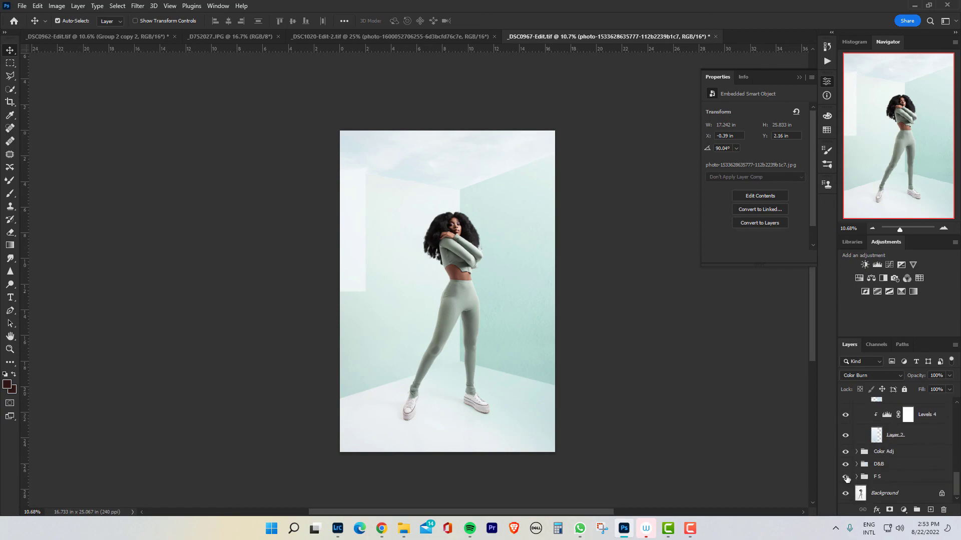
alt+click(844, 495)
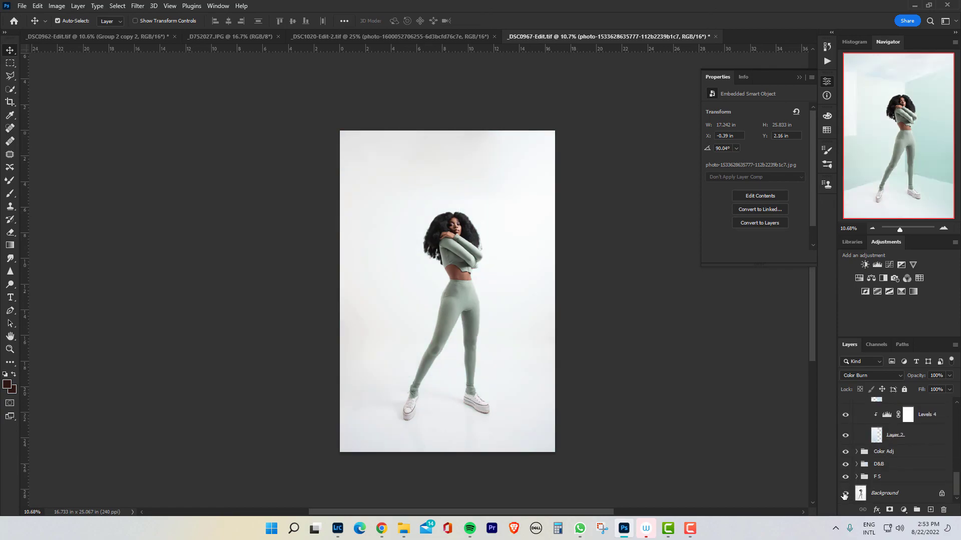
alt+click(844, 495)
alt+click(844, 496)
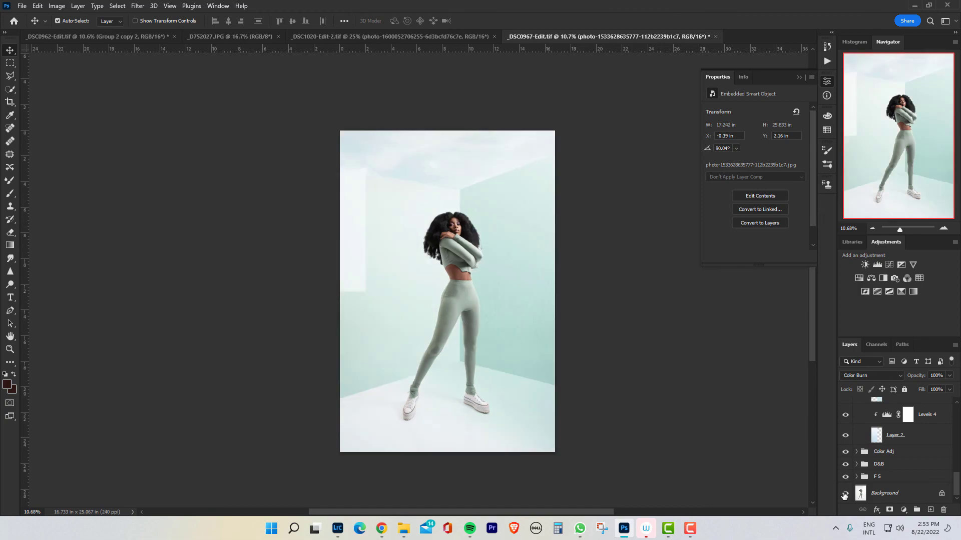